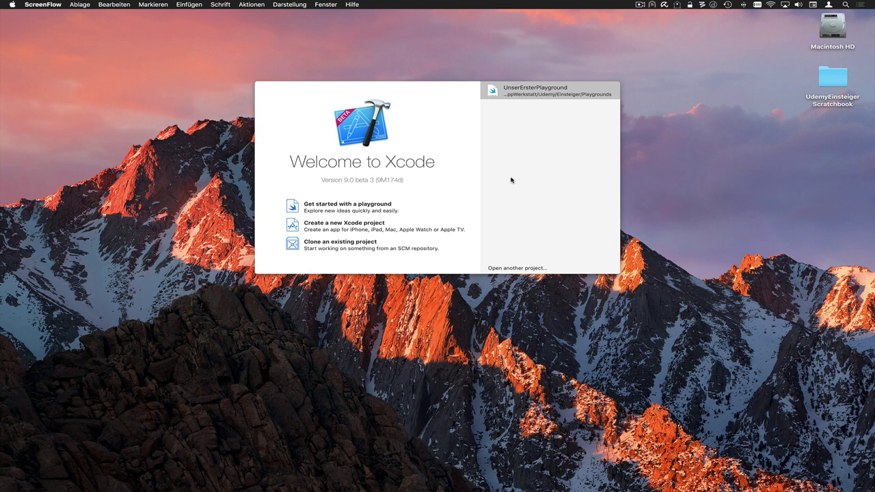
{"action": "left_click", "coordinate": [375, 231]}
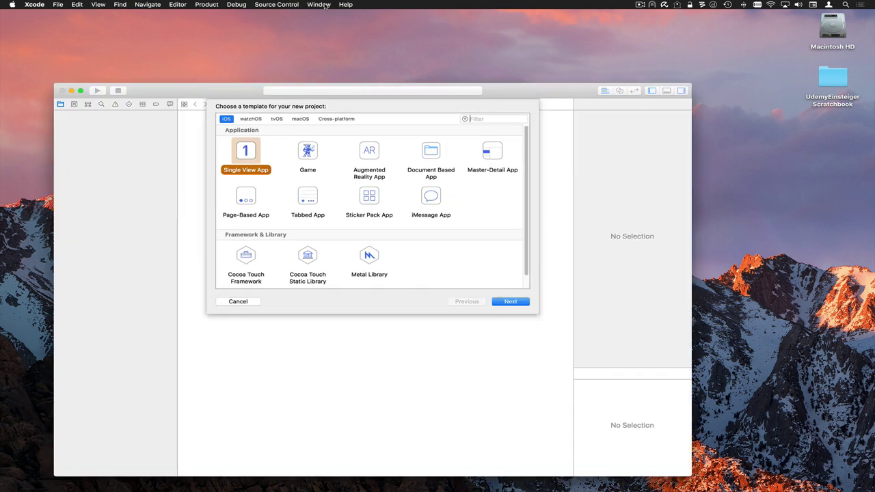
{"action": "left_click", "coordinate": [238, 301]}
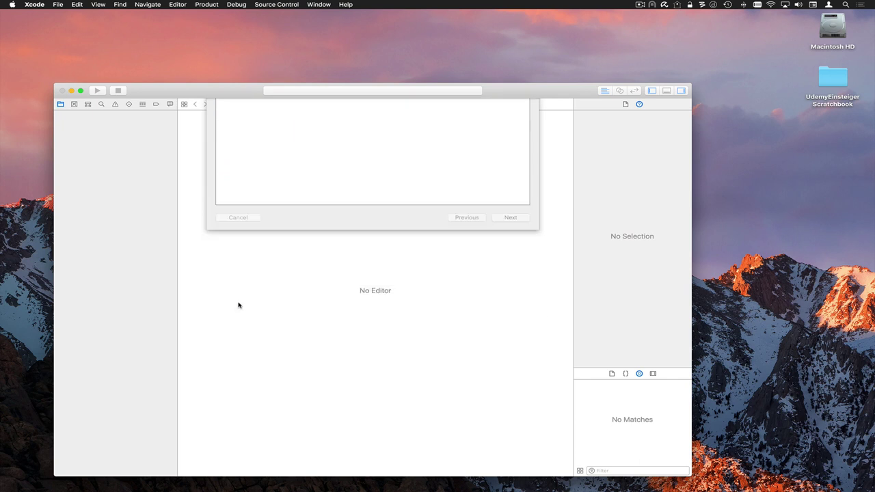
{"action": "left_click", "coordinate": [319, 5]}
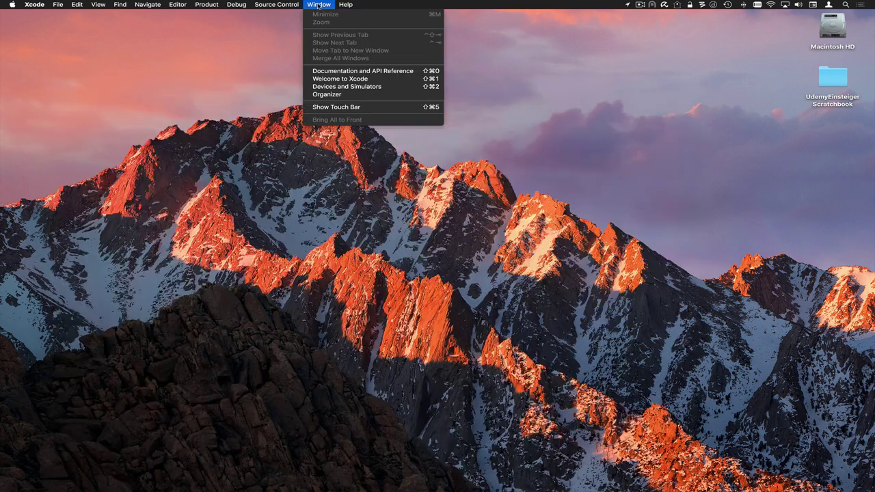
{"action": "left_click", "coordinate": [337, 79]}
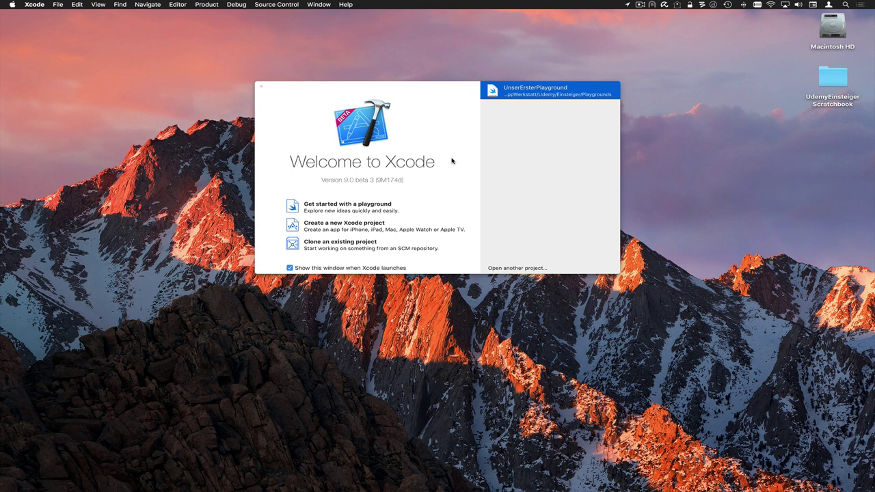
{"action": "left_click", "coordinate": [56, 8]}
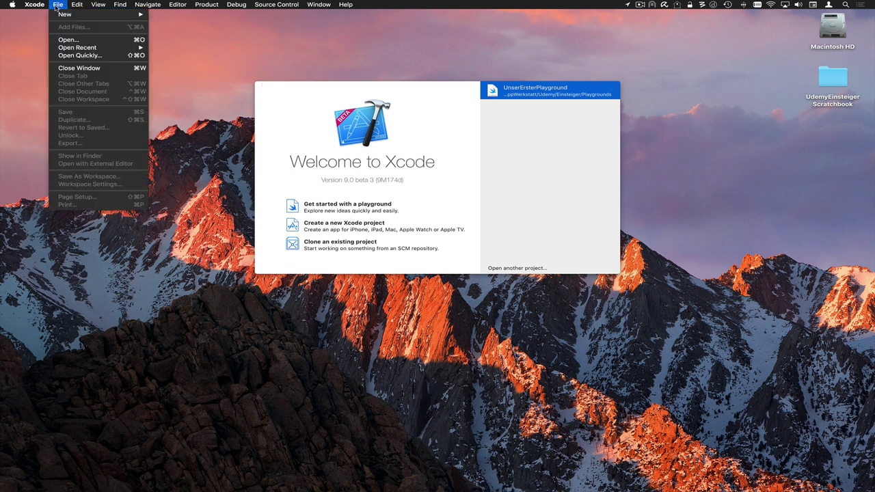
{"action": "mouse_move", "coordinate": [85, 49]}
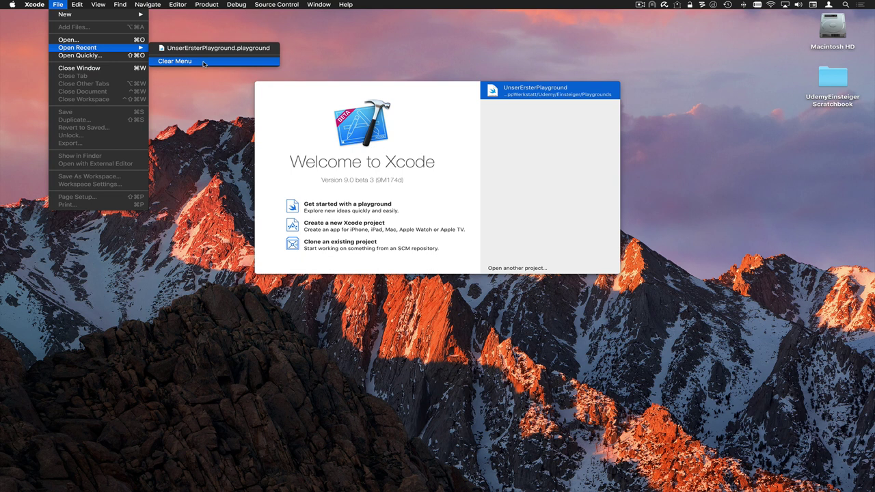
{"action": "left_click", "coordinate": [558, 156]}
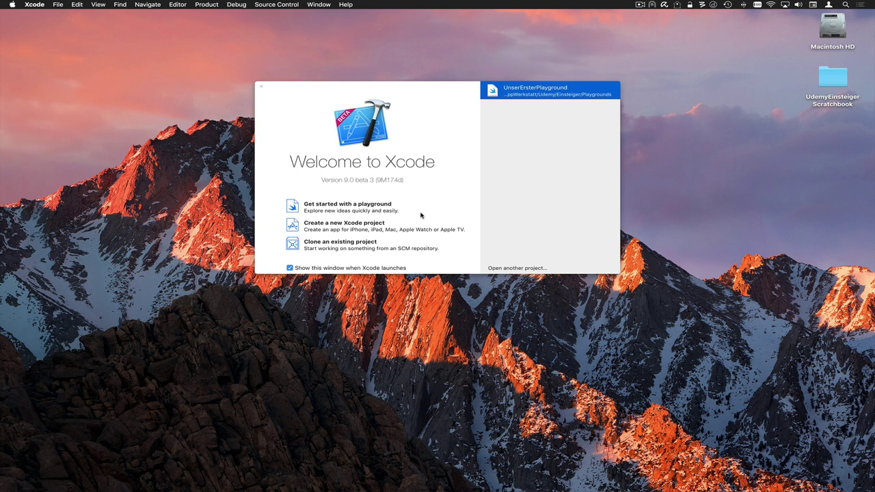
- Start a new Xcode project and look through the watchOS, tvOS, macOS and Cross-platform templates before returning to the iOS ones
{"action": "left_click", "coordinate": [338, 230]}
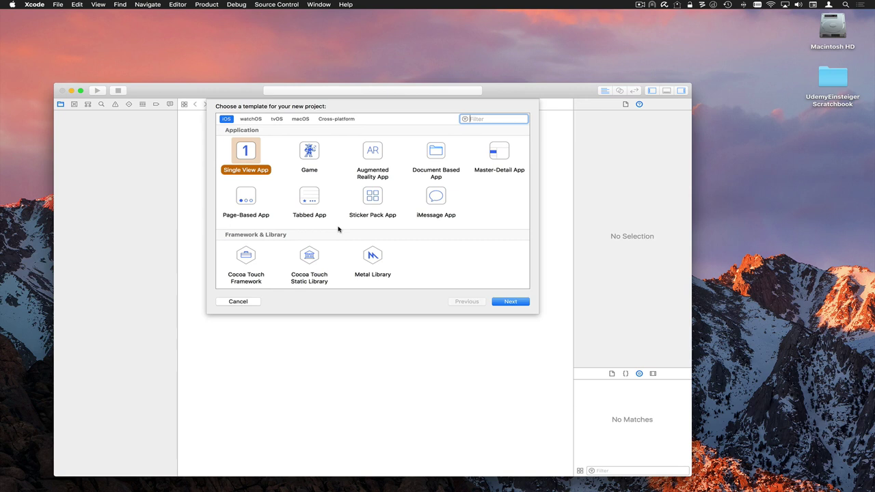
{"action": "left_click", "coordinate": [250, 121]}
{"action": "left_click", "coordinate": [276, 120]}
{"action": "left_click", "coordinate": [301, 120]}
{"action": "left_click", "coordinate": [342, 120]}
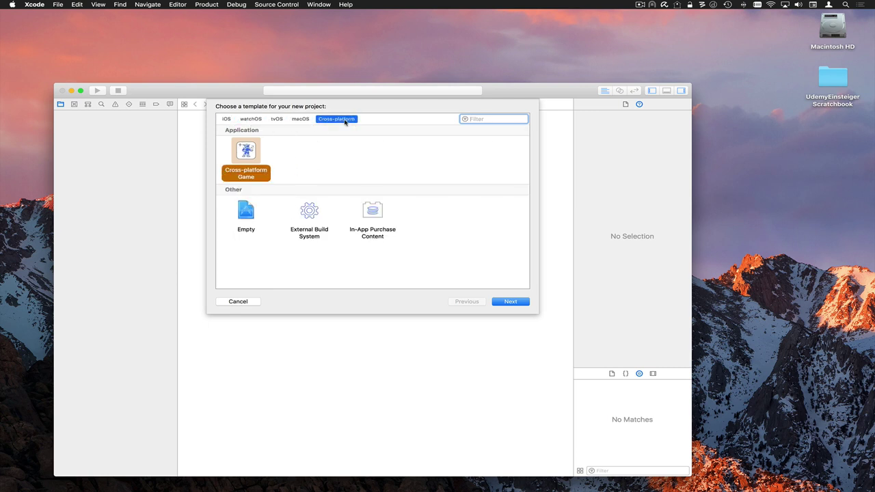
{"action": "left_click", "coordinate": [227, 121]}
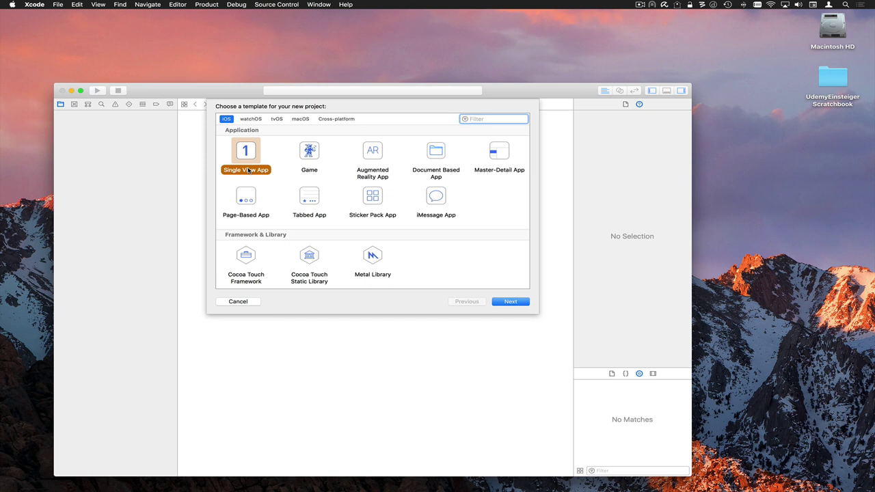
- Look through the iOS application templates one by one, from Game to iMessage App
{"action": "left_click", "coordinate": [311, 155]}
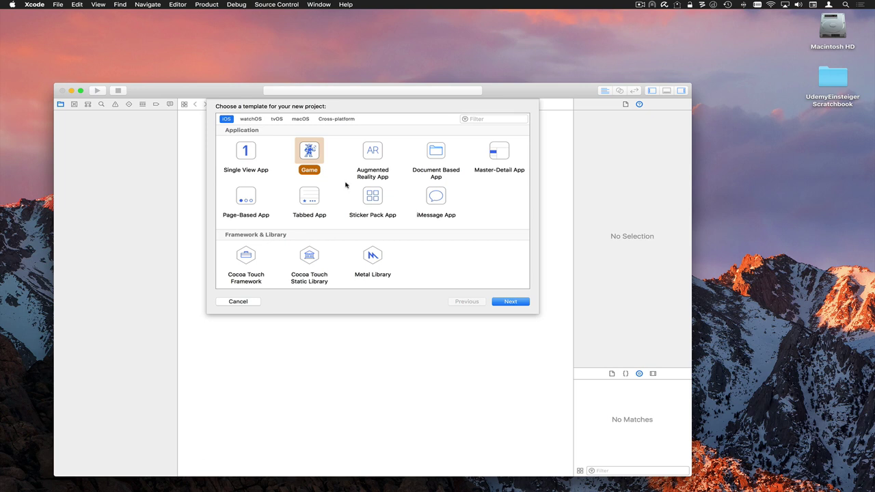
{"action": "left_click", "coordinate": [377, 176]}
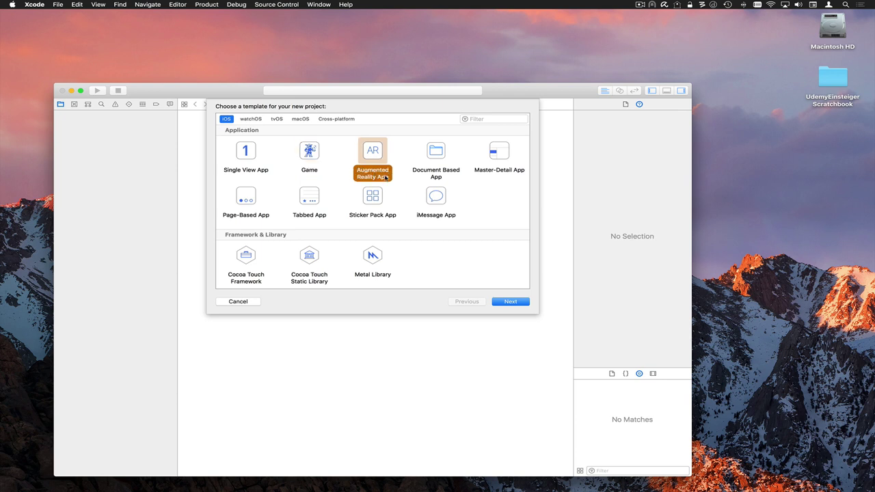
{"action": "left_click", "coordinate": [437, 173]}
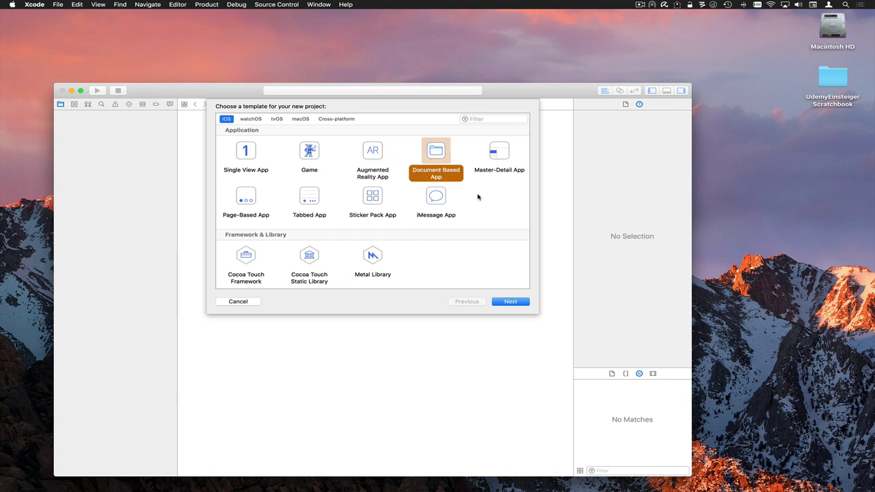
{"action": "left_click", "coordinate": [494, 173]}
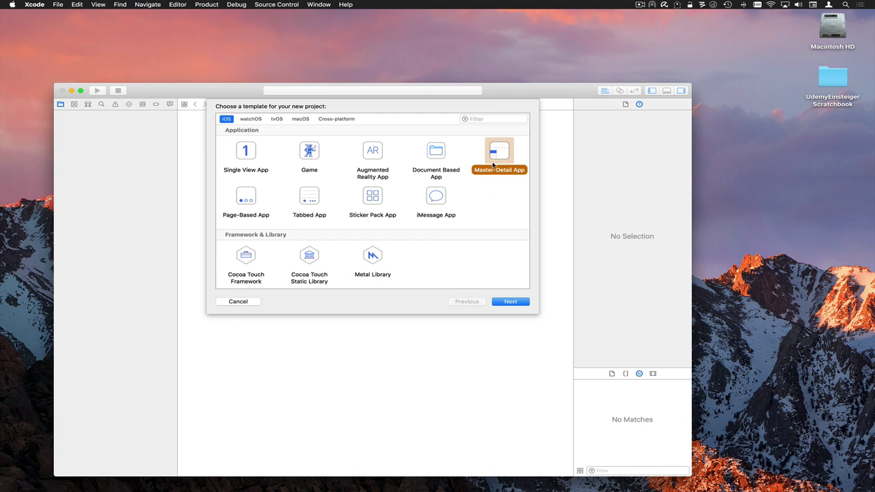
{"action": "left_click", "coordinate": [245, 200]}
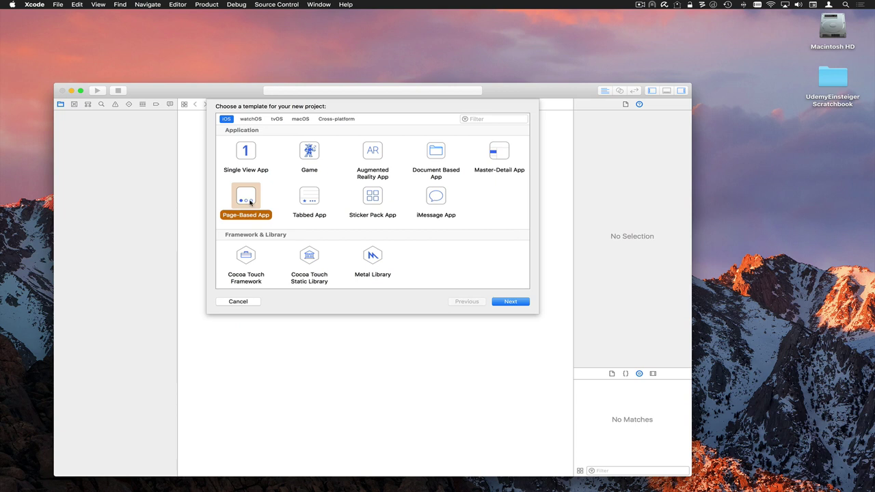
{"action": "left_click", "coordinate": [306, 197]}
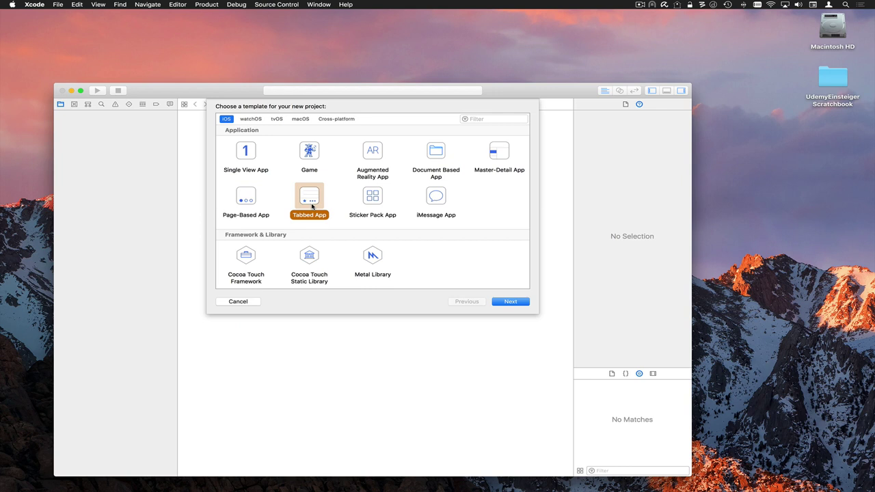
{"action": "left_click", "coordinate": [376, 200]}
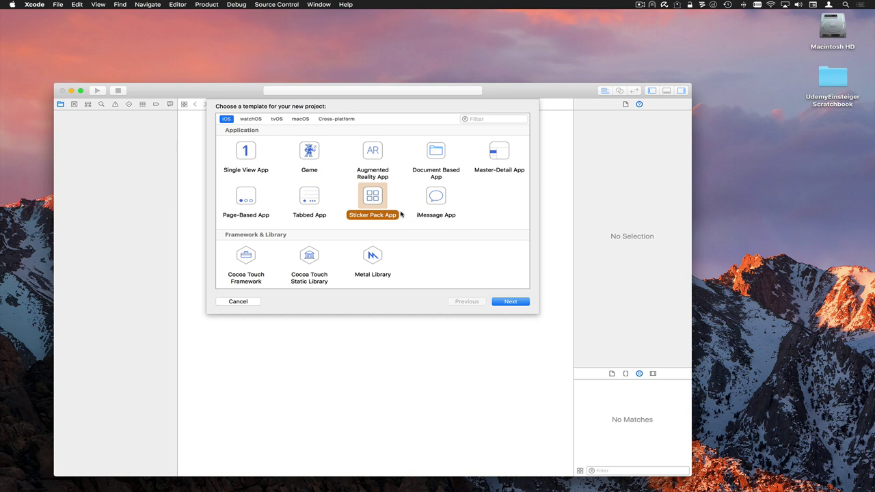
{"action": "left_click", "coordinate": [439, 201]}
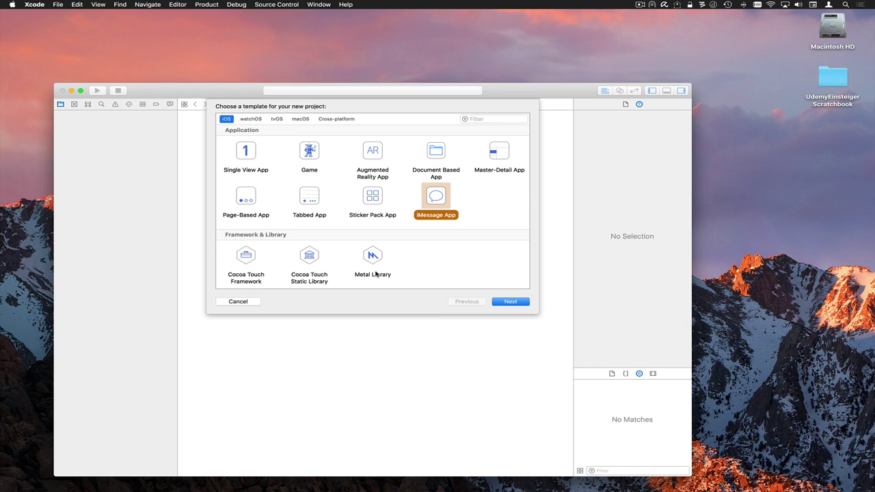
- Choose the Single View App template and set the product name to Taschenlampe
{"action": "left_click", "coordinate": [247, 157]}
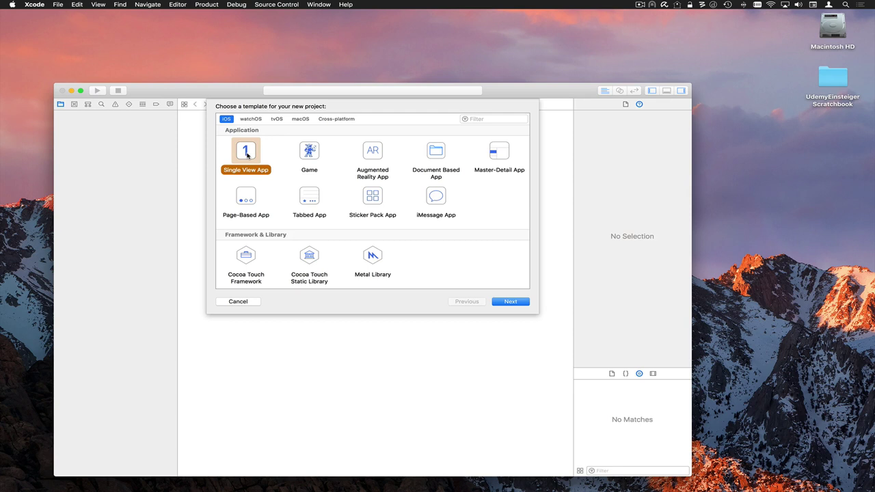
{"action": "left_click", "coordinate": [506, 303]}
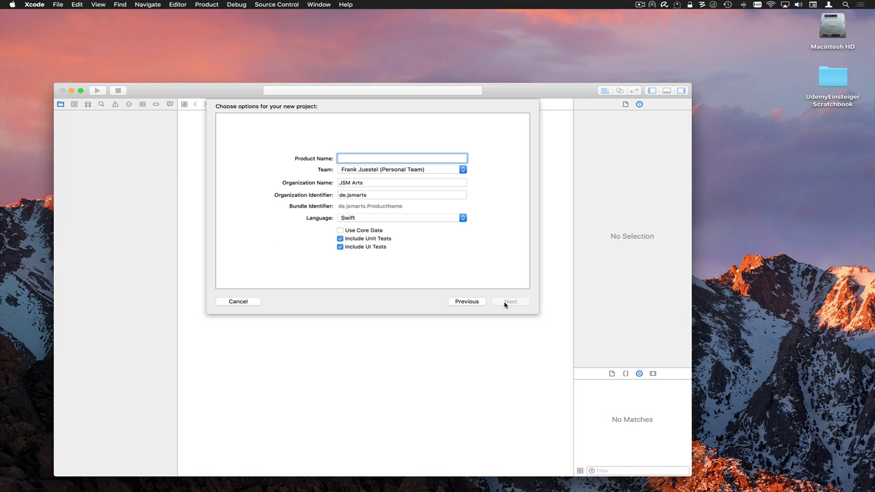
{"action": "type", "text": "Taschenlampe"}
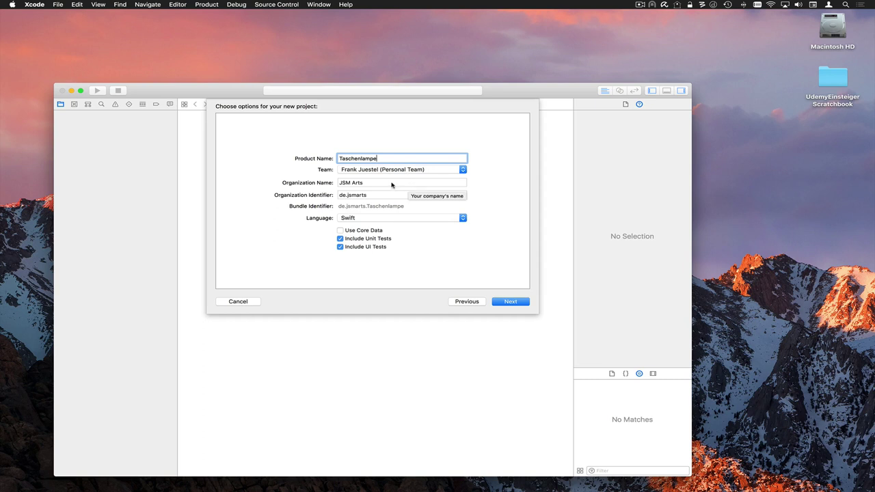
- View the developer accounts in the preferences and return to the project options
{"action": "left_click", "coordinate": [32, 5]}
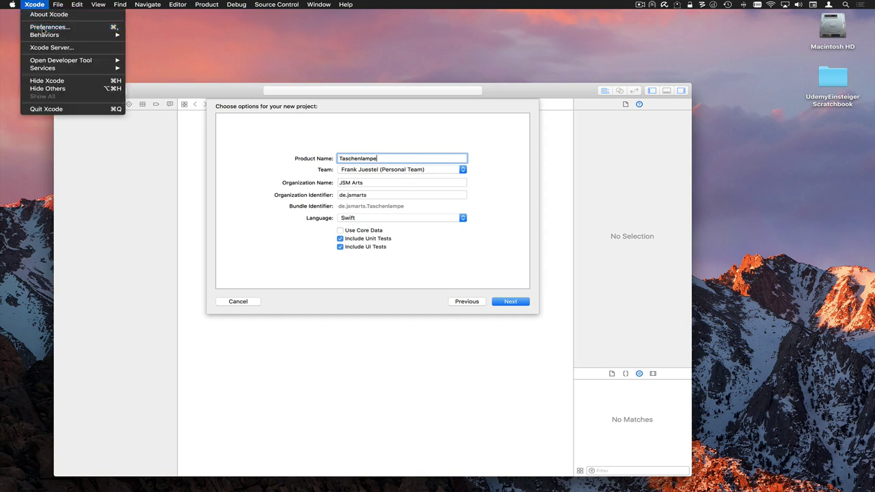
{"action": "left_click", "coordinate": [43, 27]}
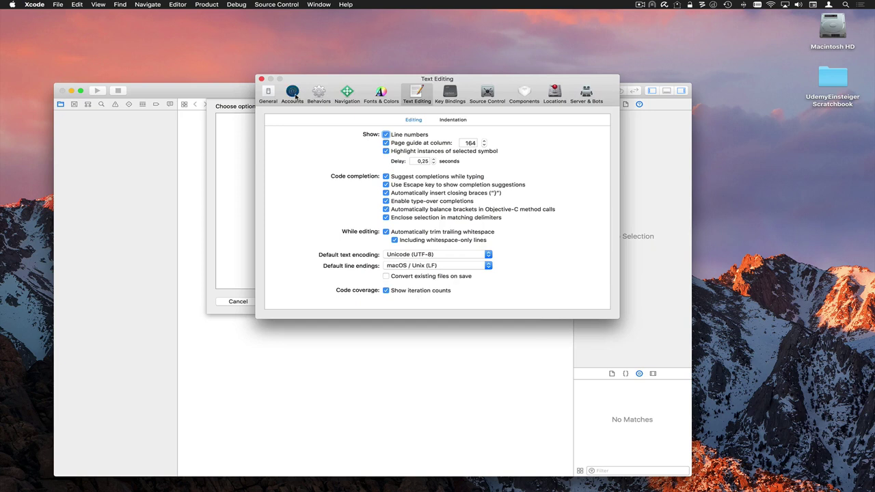
{"action": "left_click", "coordinate": [292, 94]}
{"action": "left_click", "coordinate": [261, 79]}
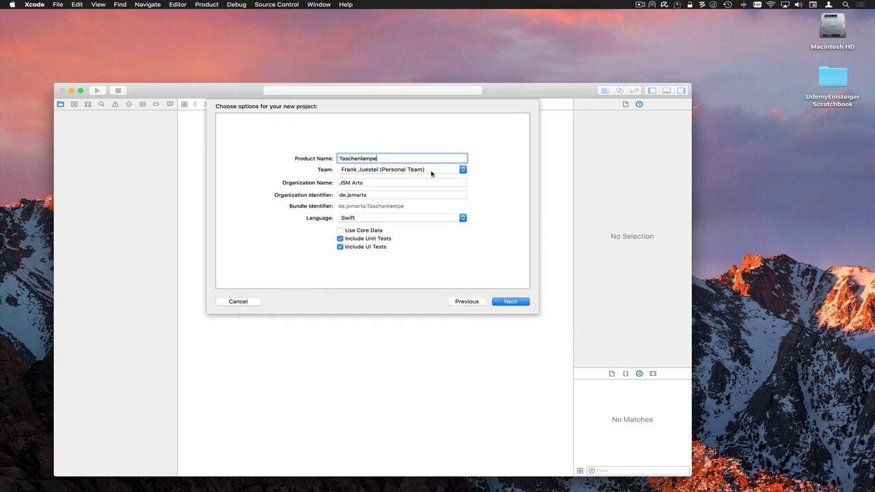
- Keep JSM Arts, de.jsmarts and Swift as project options, exclude the unit tests and UI tests, and continue to the save location
{"action": "left_click", "coordinate": [388, 183]}
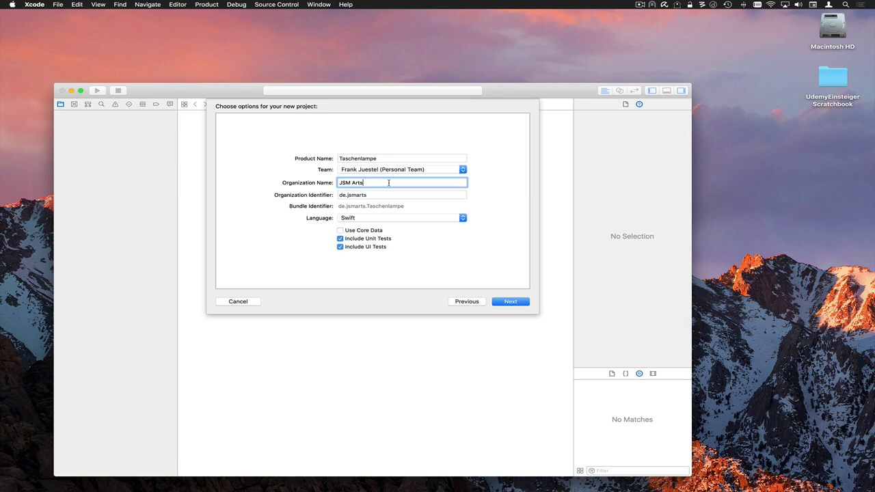
{"action": "left_click", "coordinate": [420, 197]}
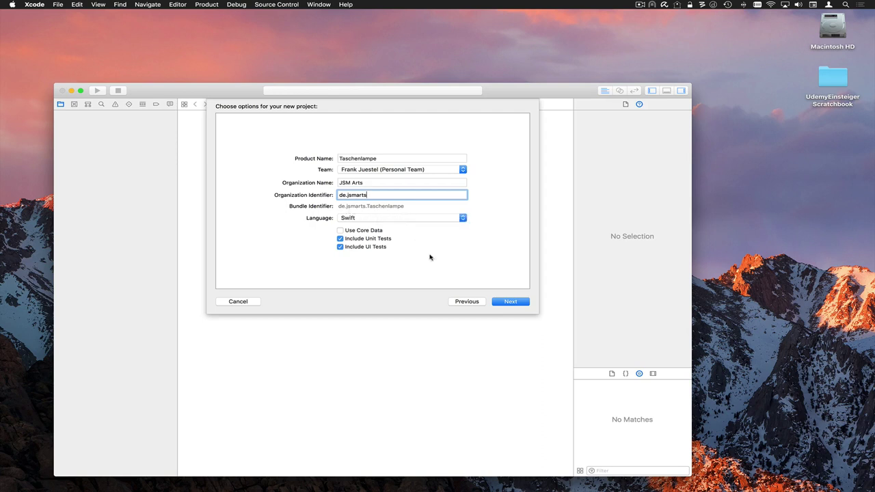
{"action": "left_click", "coordinate": [400, 218]}
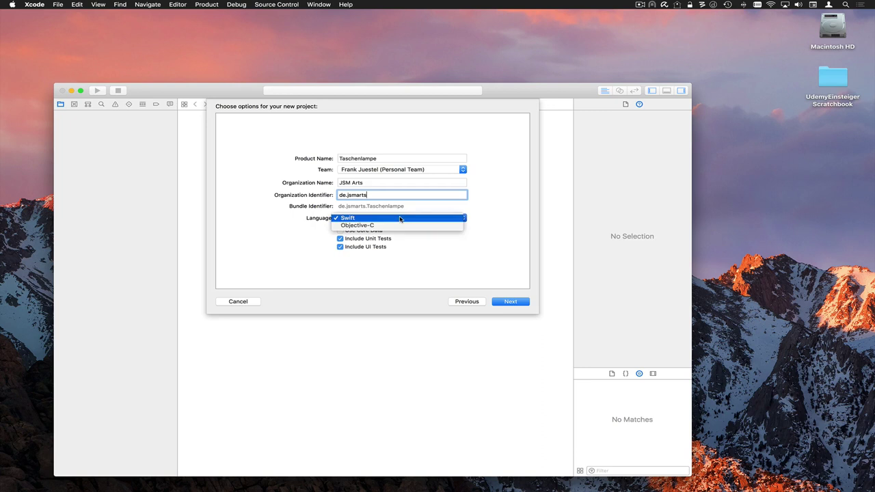
{"action": "left_click", "coordinate": [488, 219]}
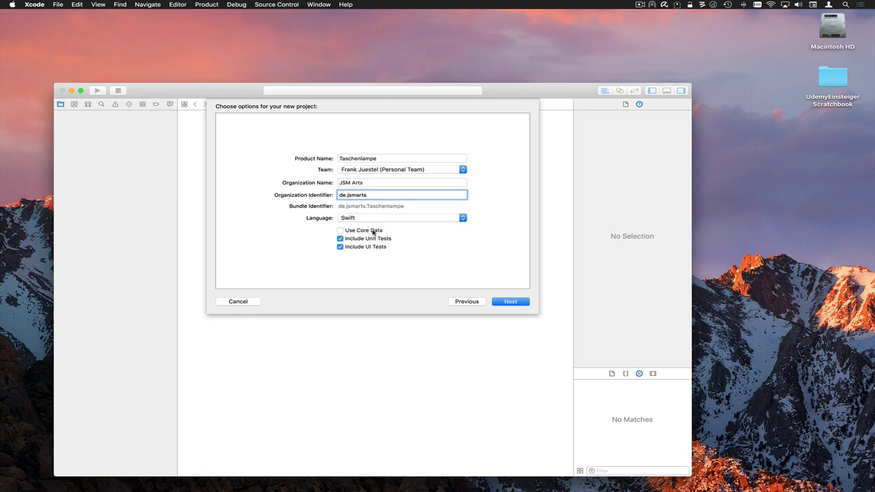
{"action": "left_click", "coordinate": [339, 239]}
{"action": "left_click", "coordinate": [340, 247]}
{"action": "left_click", "coordinate": [511, 302]}
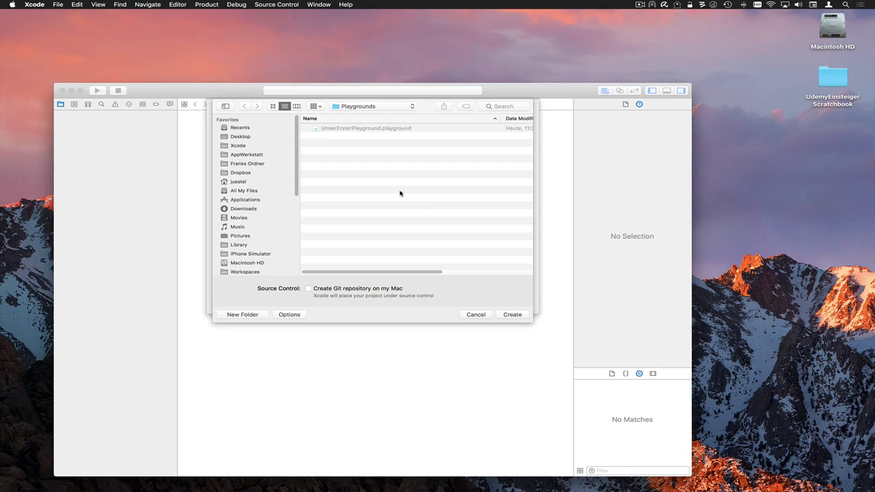
- Add a folder named "Kapitel 1" in AppWerkstatt/Udemy/Einsteiger/Projekte and create the project in it
{"action": "left_click", "coordinate": [261, 156]}
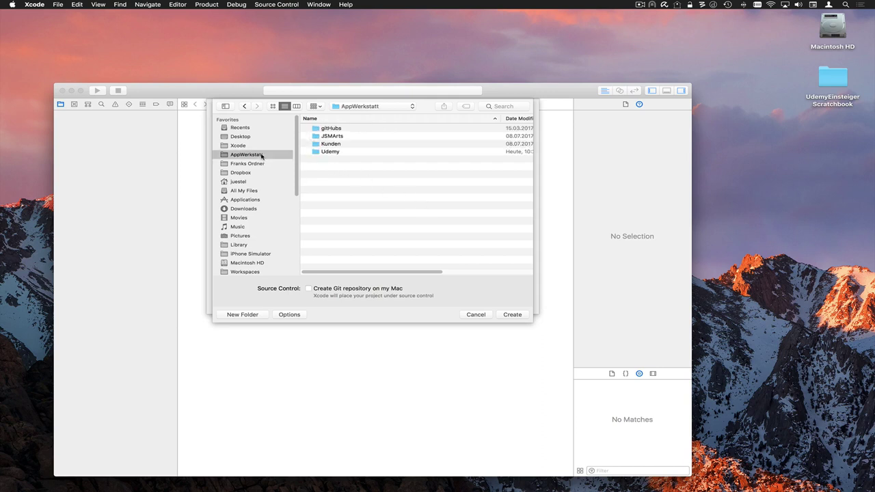
{"action": "double_click", "coordinate": [328, 153]}
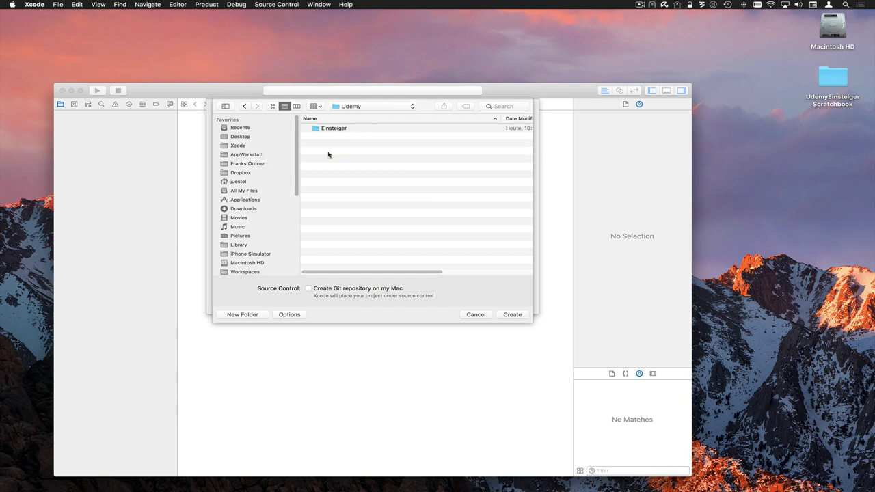
{"action": "double_click", "coordinate": [340, 130]}
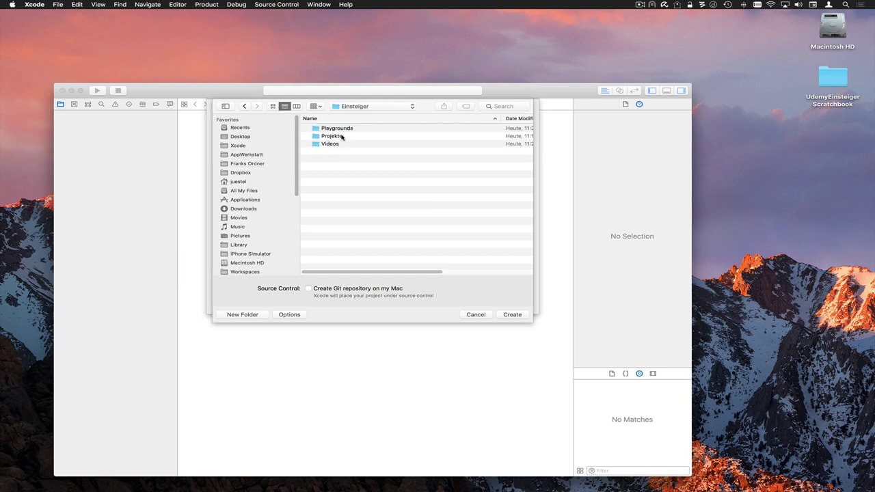
{"action": "double_click", "coordinate": [342, 136]}
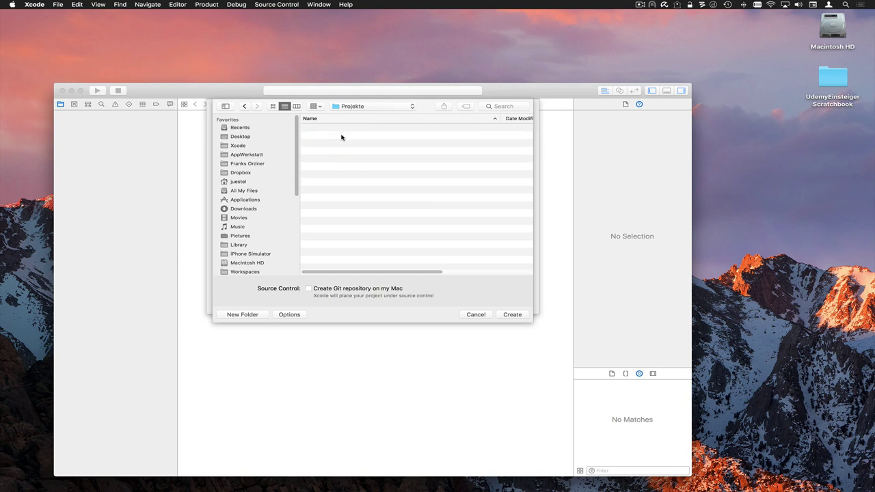
{"action": "left_click", "coordinate": [251, 314]}
{"action": "type", "text": "Kapitel 1"}
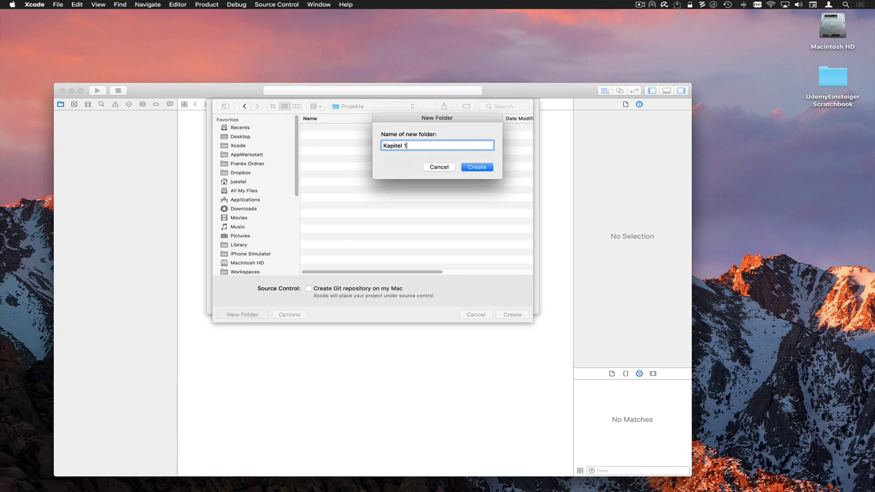
{"action": "key", "text": "Return"}
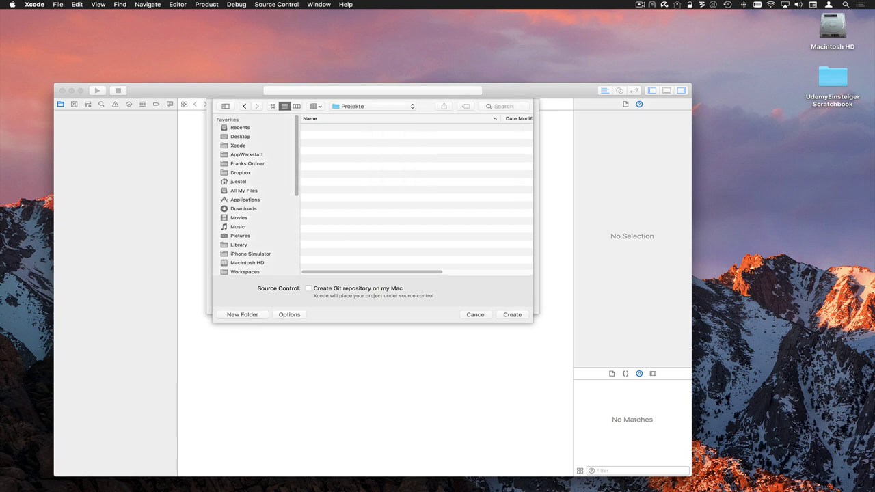
{"action": "left_click", "coordinate": [509, 317]}
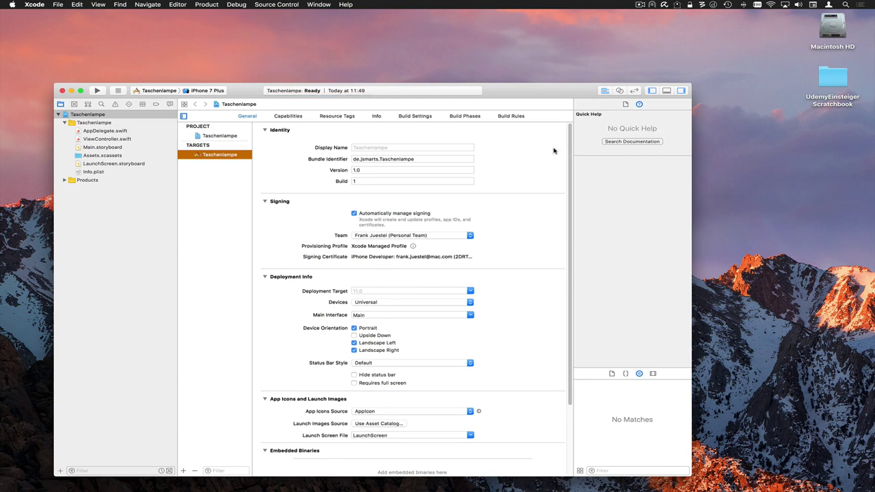
- Enlarge the project window to fill the screen and run the app on the iPhone 7 Plus simulator
{"action": "double_click", "coordinate": [532, 95]}
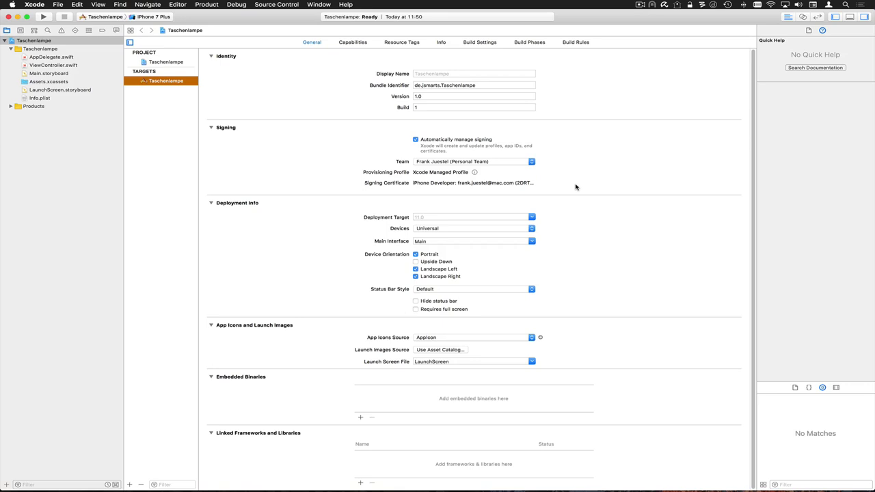
{"action": "left_click", "coordinate": [157, 18]}
{"action": "mouse_move", "coordinate": [157, 4]}
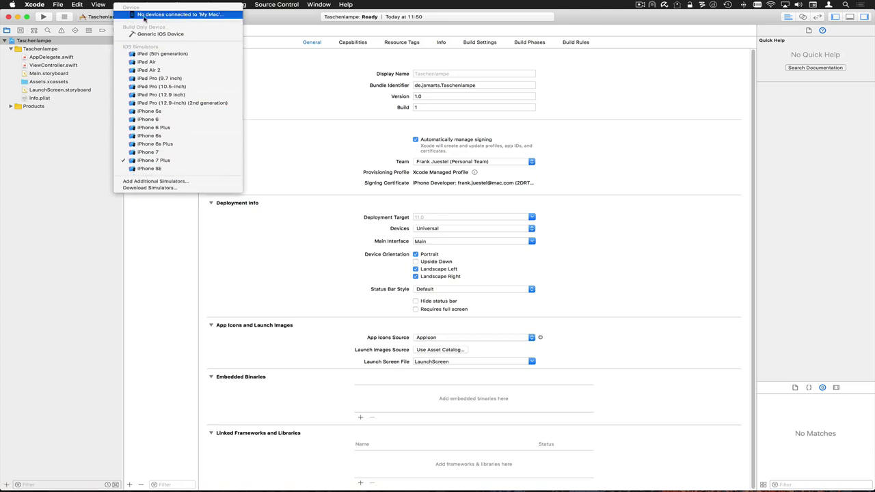
{"action": "left_click", "coordinate": [173, 162]}
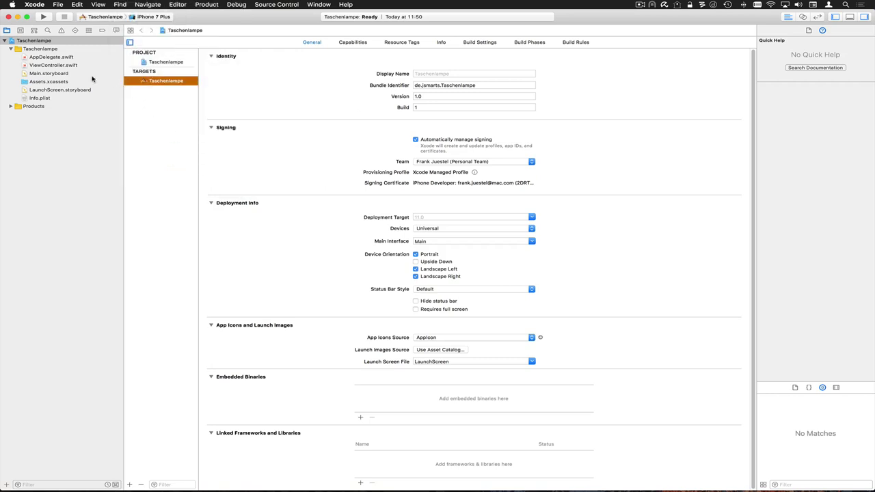
{"action": "left_click", "coordinate": [43, 17]}
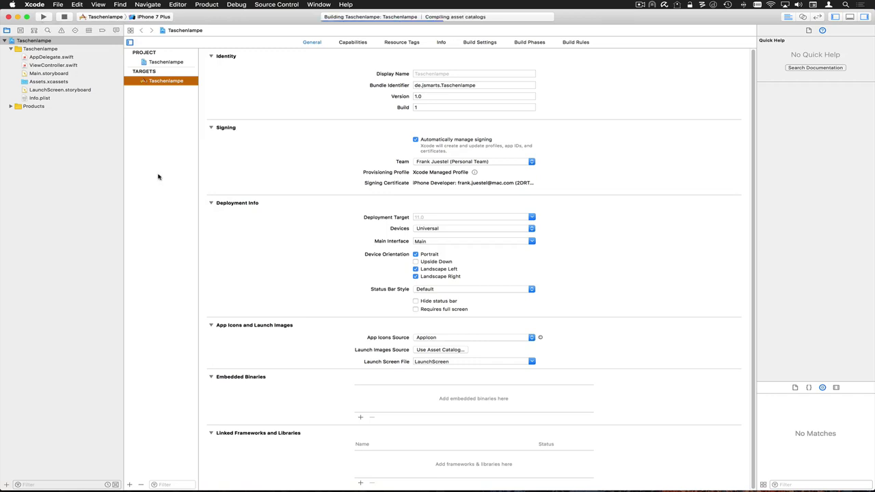